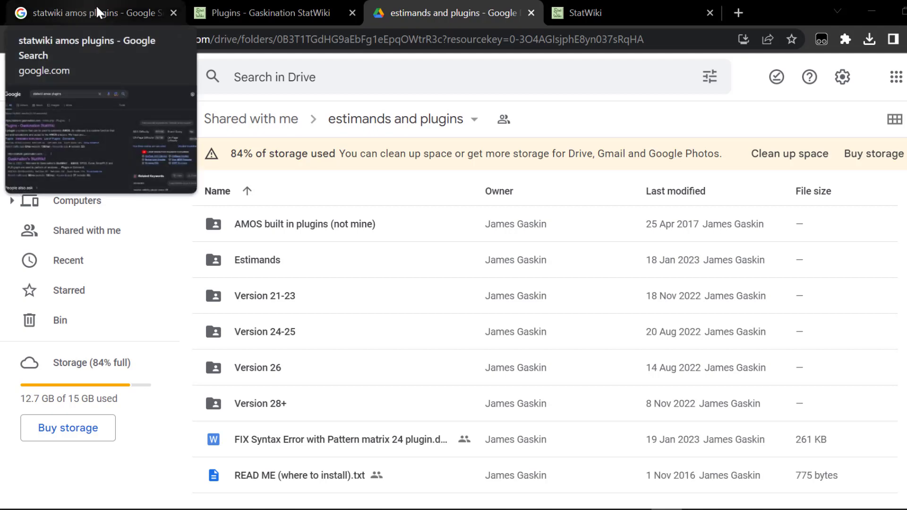
# Go back to the search results and open the Gaskination StatWiki Plugins page.
pyautogui.click(97, 10)
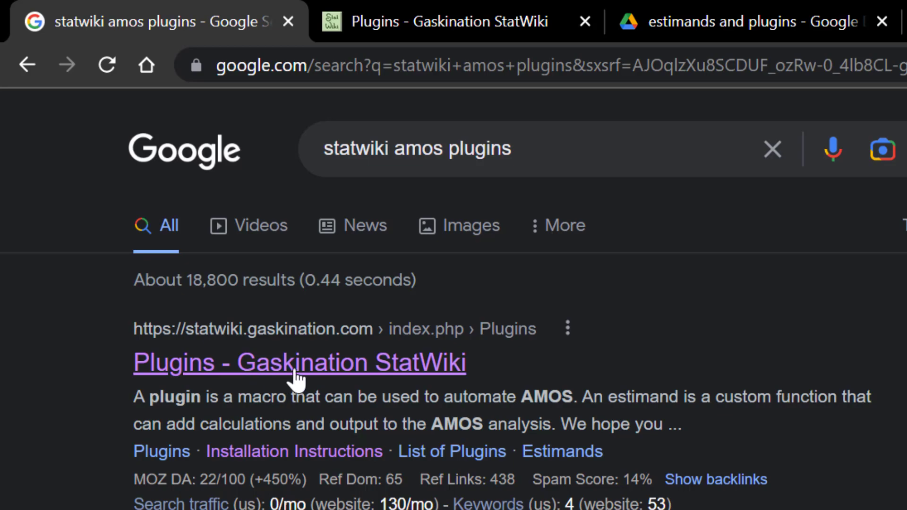
pyautogui.click(424, 11)
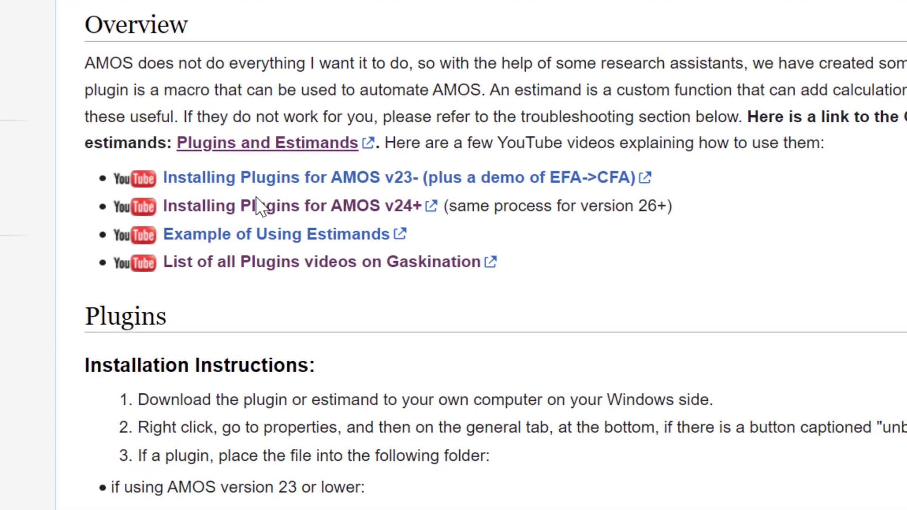
pyautogui.scroll(5, 238, 88)
pyautogui.scroll(-5, 268, 61)
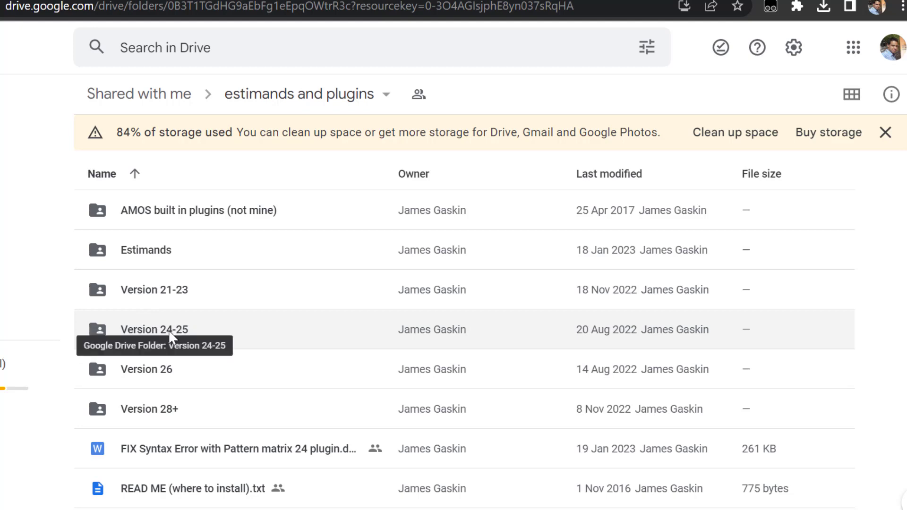
# In the Version 24-25 folder, select ModelFit, Multigroup, PatternMatrixBuilderAMOSv24, MasterValidity and HTMT DLLs.
pyautogui.doubleClick(163, 330)
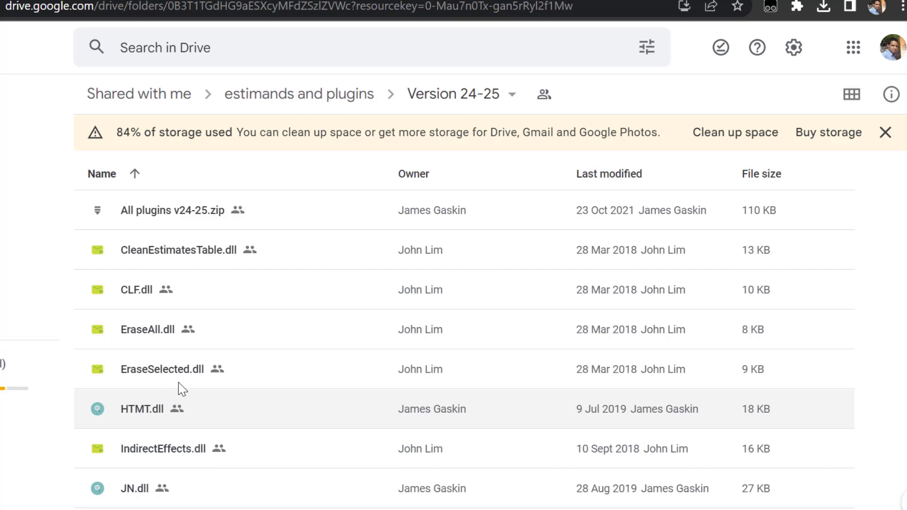
pyautogui.scroll(-6, 211, 210)
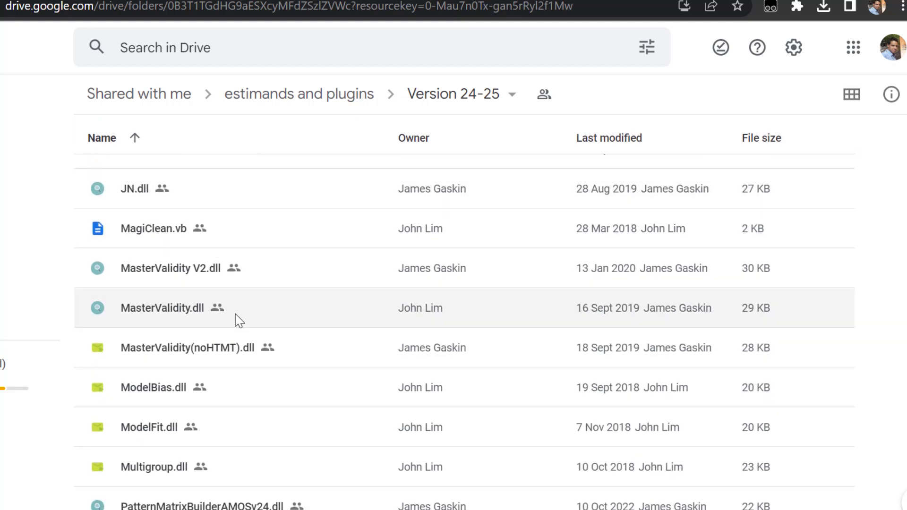
pyautogui.click(172, 431)
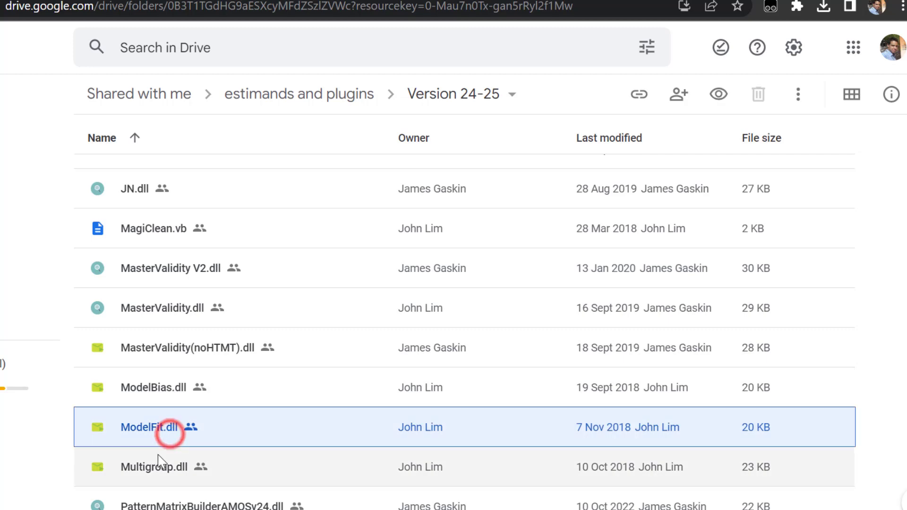
pyautogui.keyDown('ctrl'); pyautogui.click(151, 468); pyautogui.keyUp('ctrl')
pyautogui.keyDown('ctrl'); pyautogui.click(161, 496); pyautogui.keyUp('ctrl')
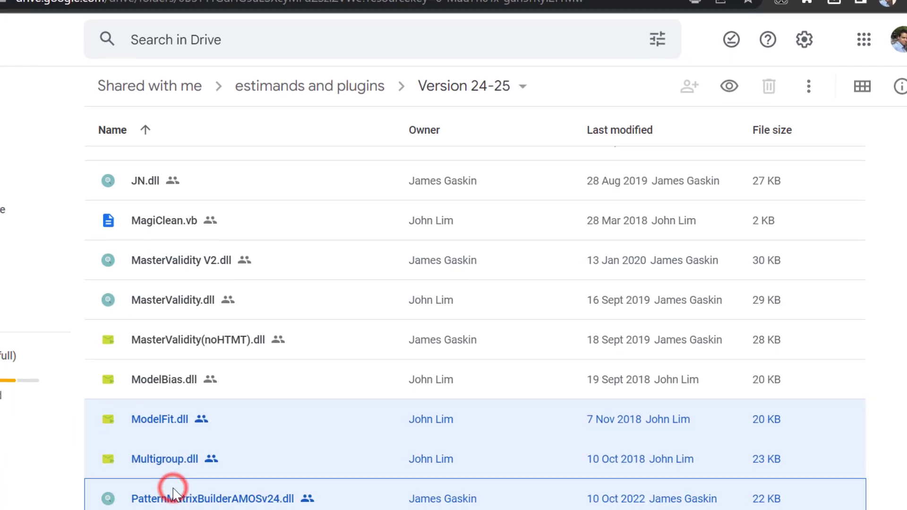
pyautogui.keyDown('ctrl'); pyautogui.click(167, 306); pyautogui.keyUp('ctrl')
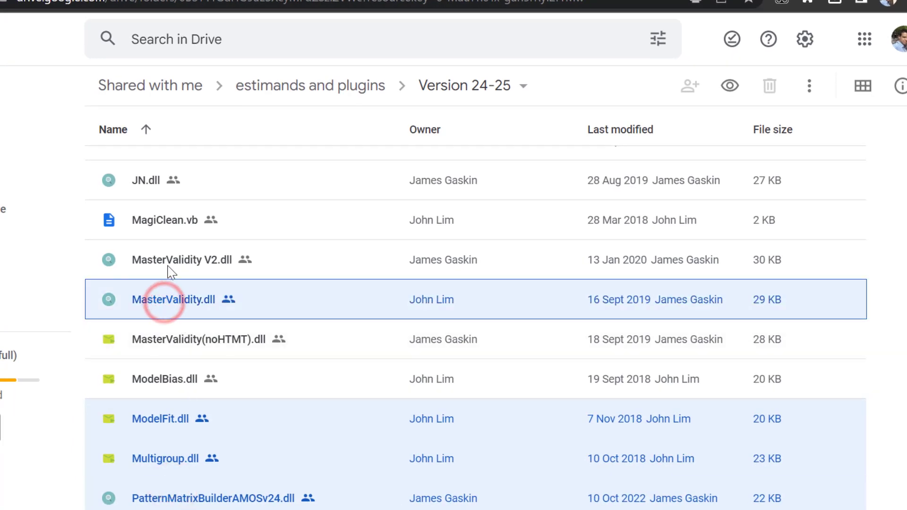
pyautogui.scroll(3, 173, 246)
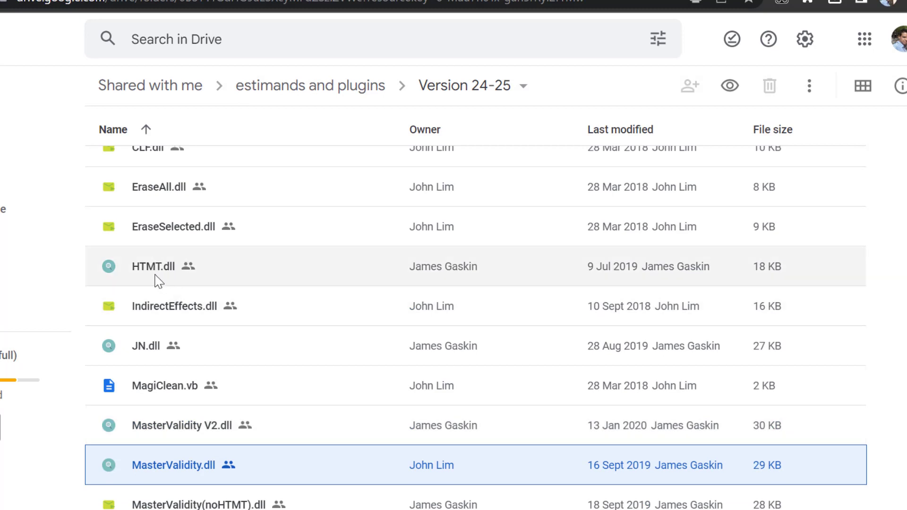
pyautogui.keyDown('ctrl'); pyautogui.click(156, 273); pyautogui.keyUp('ctrl')
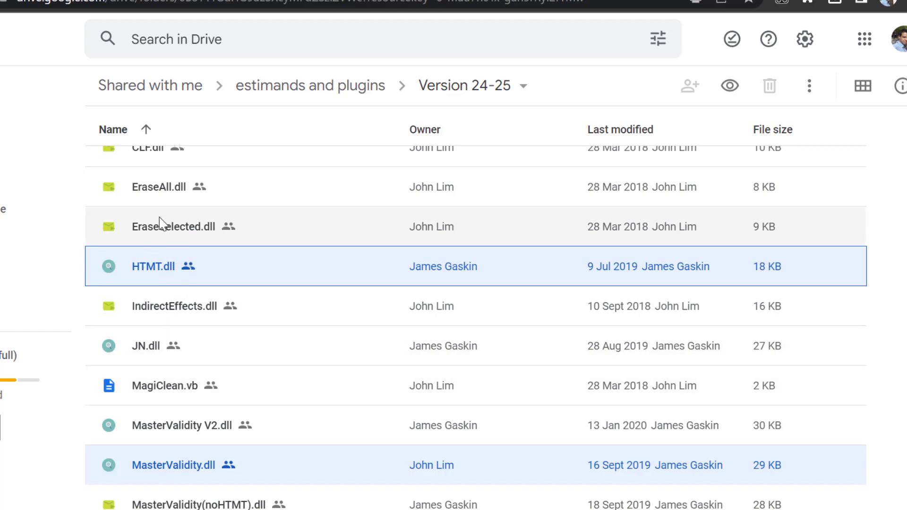
# Download the five selected plugin files as a 46.2 KB zip and view the finished download.
pyautogui.scroll(3, 123, 175)
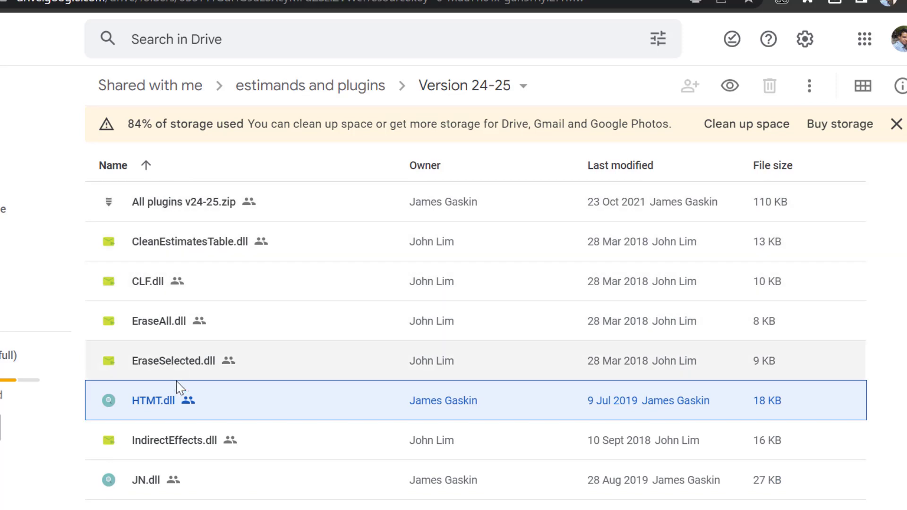
pyautogui.scroll(-2, 176, 368)
pyautogui.click(144, 317)
pyautogui.rightClick(144, 317)
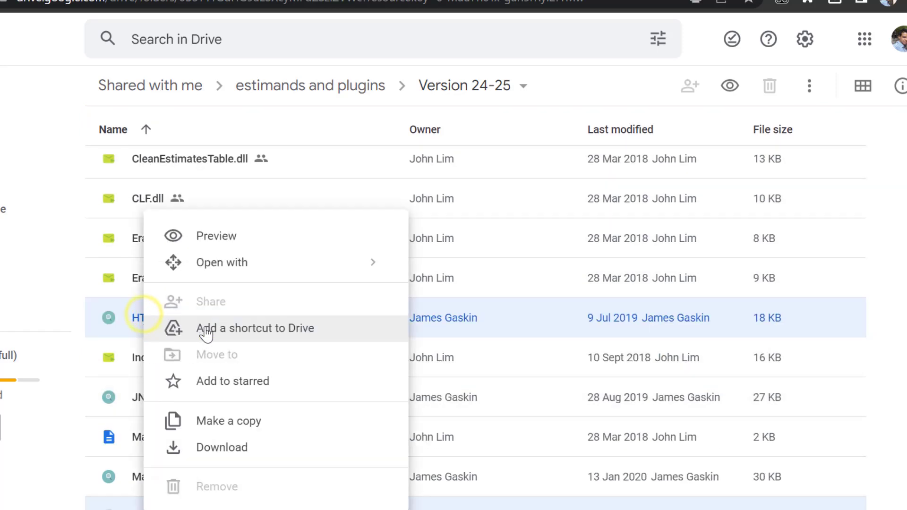
pyautogui.click(210, 448)
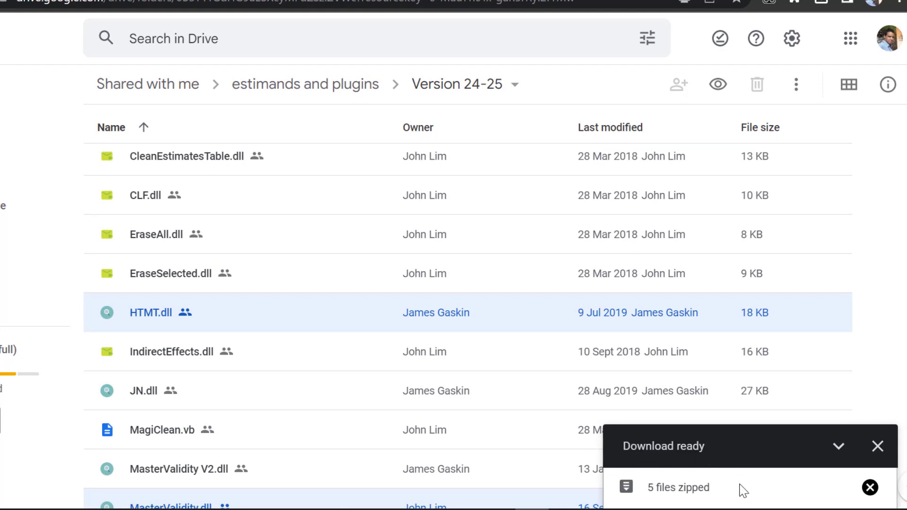
pyautogui.click(755, 27)
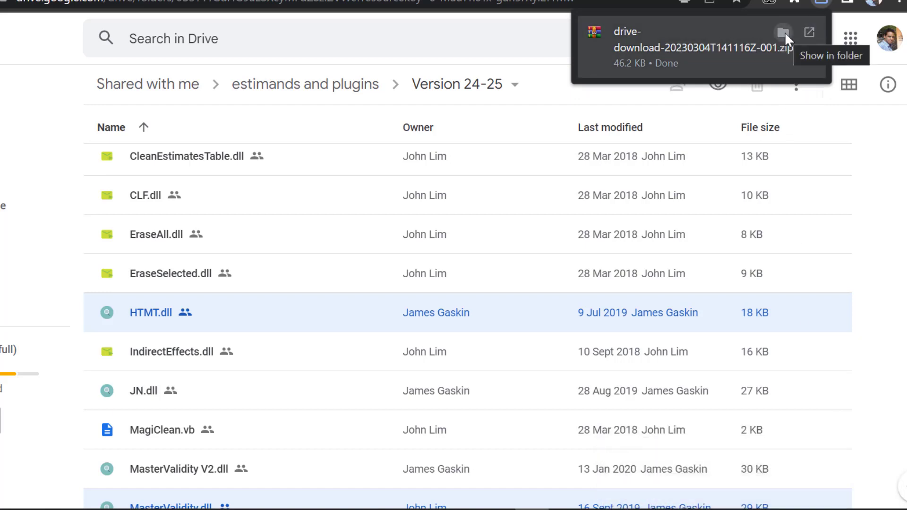
# Show the drive-download zip in Downloads and use Extract Here to unpack the five DLLs.
pyautogui.click(783, 33)
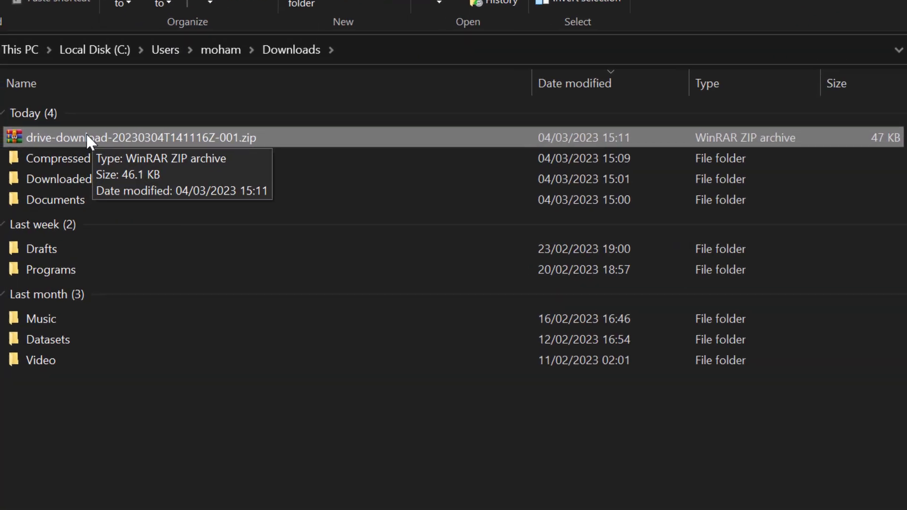
pyautogui.rightClick(67, 155)
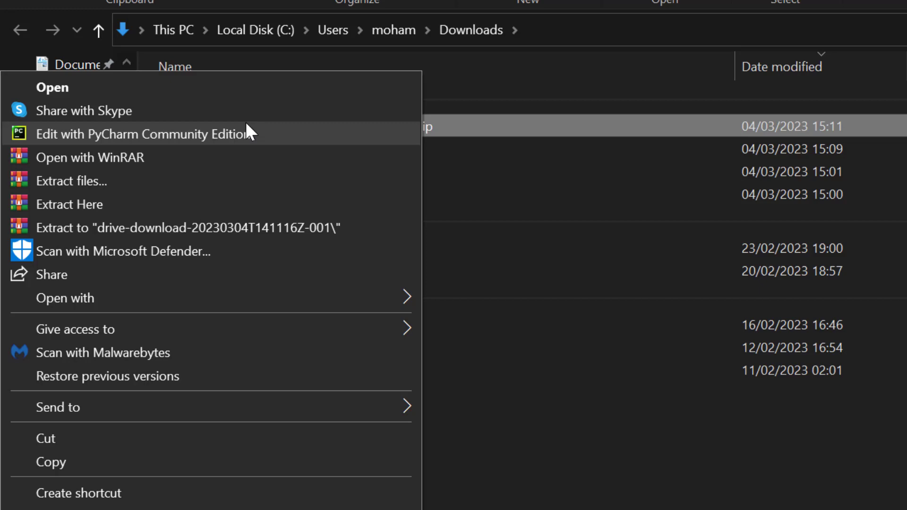
pyautogui.click(95, 205)
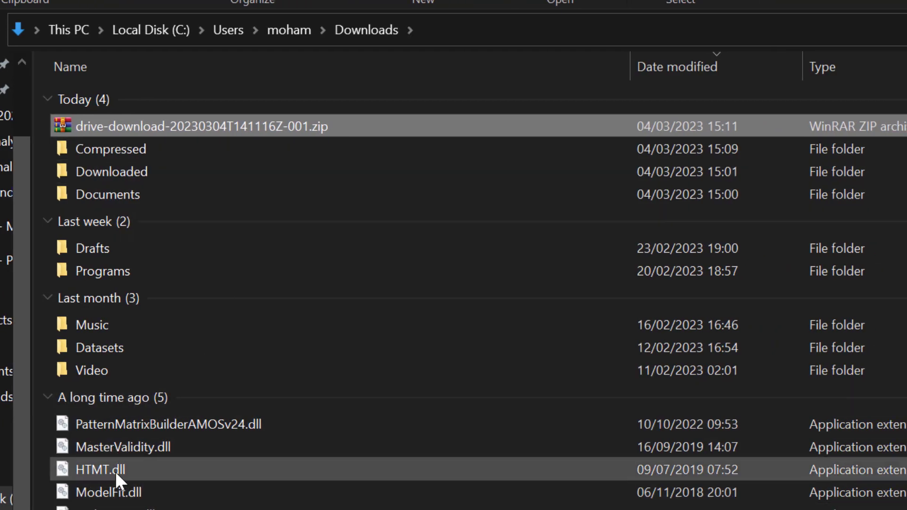
# Inspect the properties of HTMT.dll (18.0 KB), then close the dialog.
pyautogui.rightClick(100, 471)
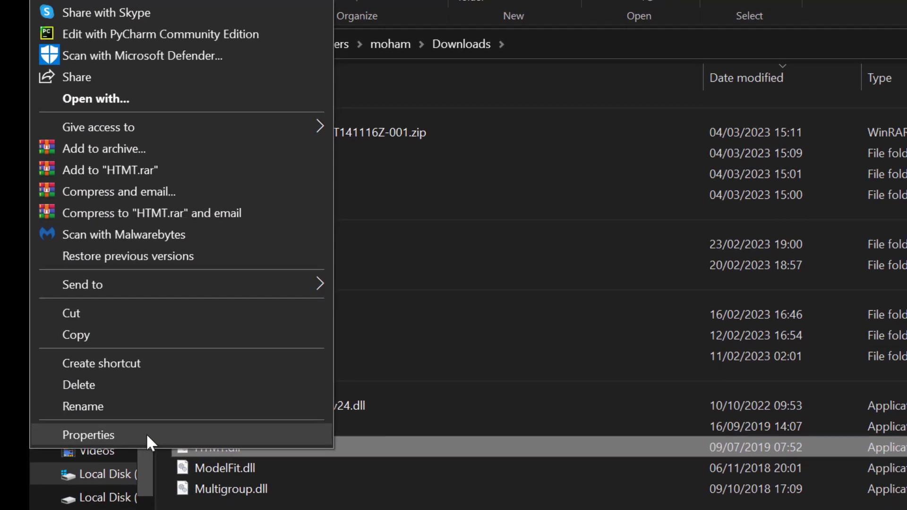
pyautogui.click(141, 430)
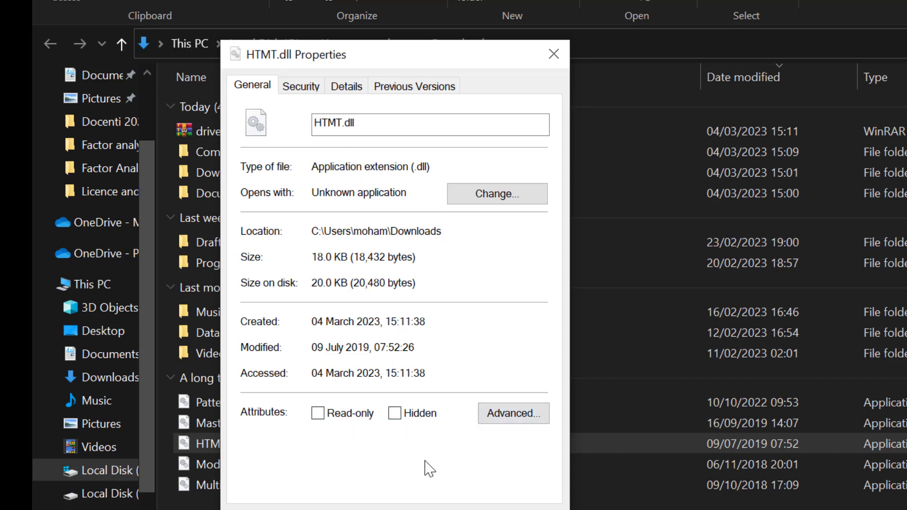
pyautogui.click(427, 432)
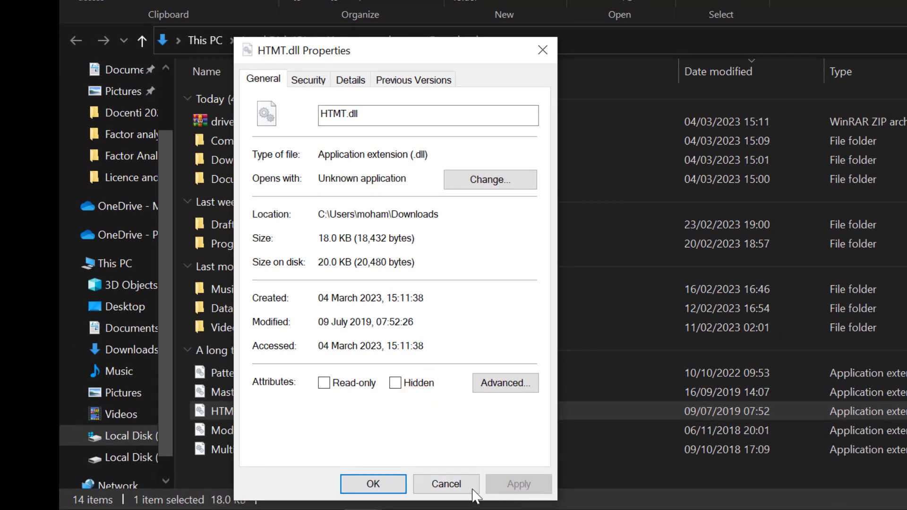
pyautogui.click(401, 483)
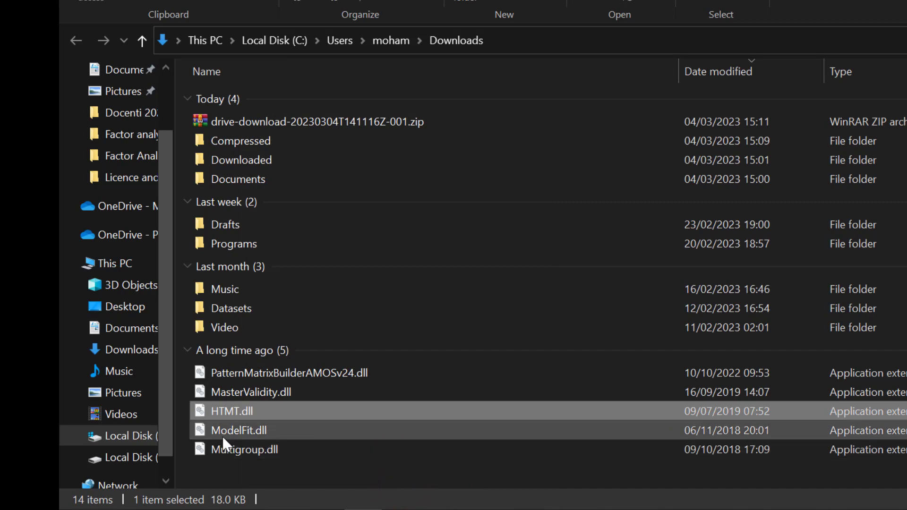
# Inspect the properties of Multigroup.dll (23.0 KB), then close the dialog.
pyautogui.click(223, 435)
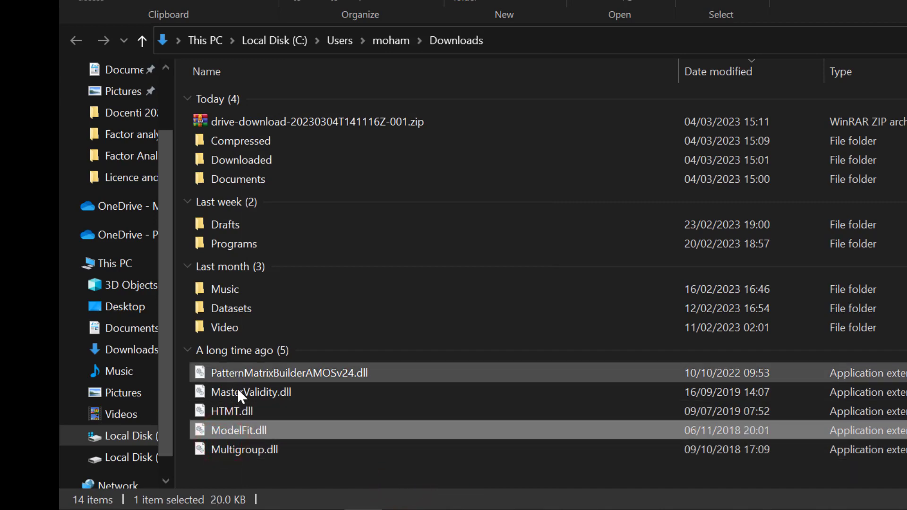
pyautogui.rightClick(228, 447)
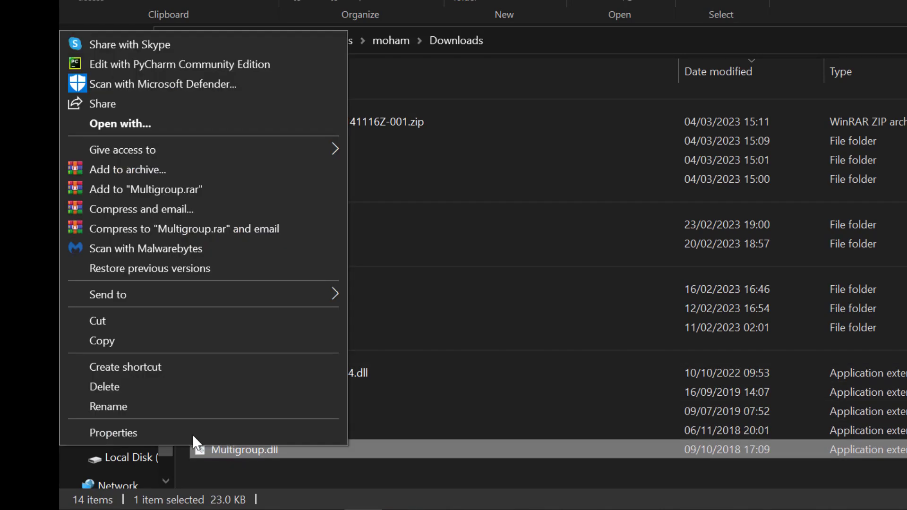
pyautogui.click(114, 431)
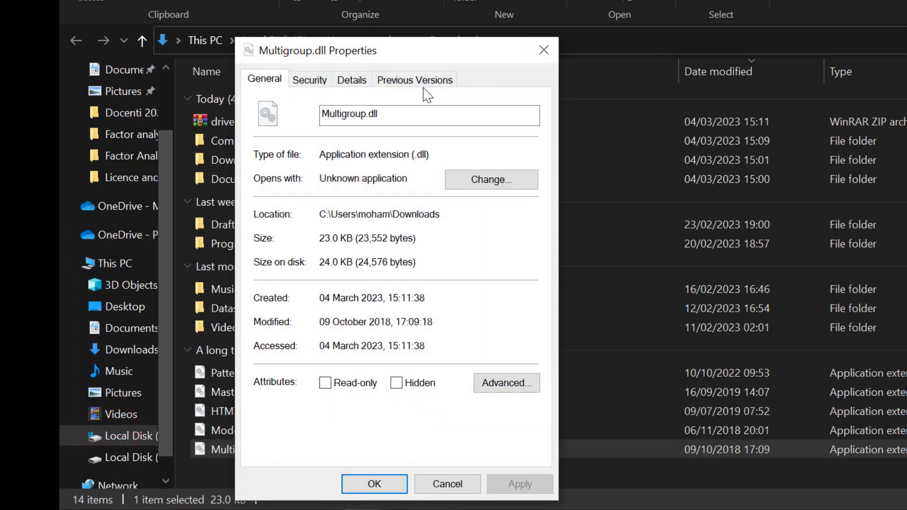
pyautogui.click(544, 55)
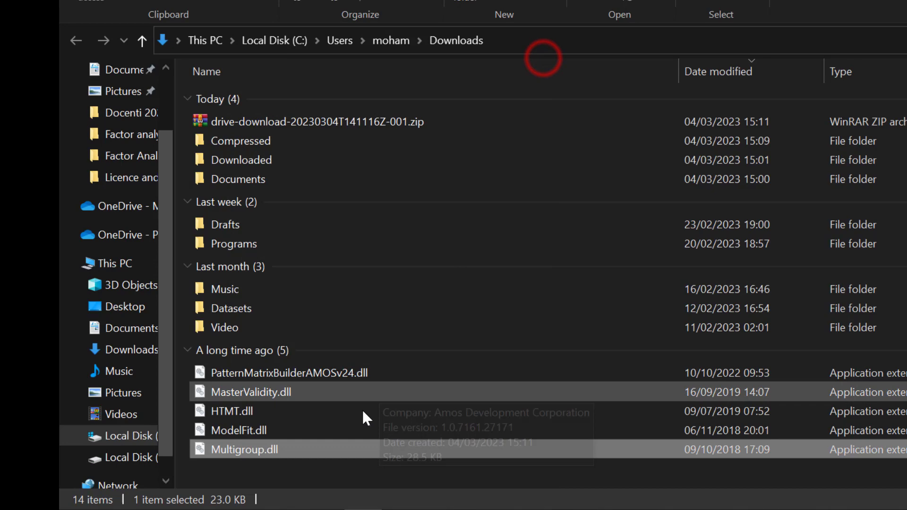
# Copy the five plugin DLL files from Downloads.
pyautogui.moveTo(256, 467); pyautogui.dragTo(237, 383)
pyautogui.rightClick(237, 383)
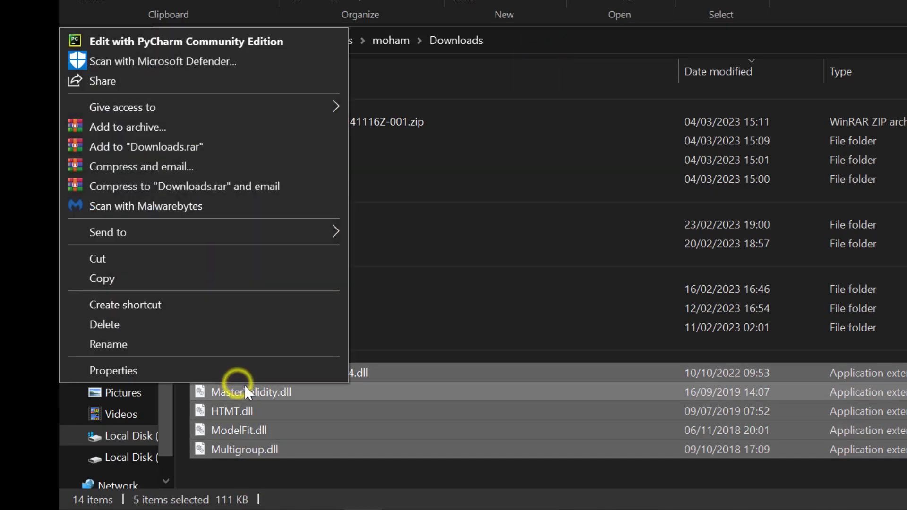
pyautogui.click(101, 284)
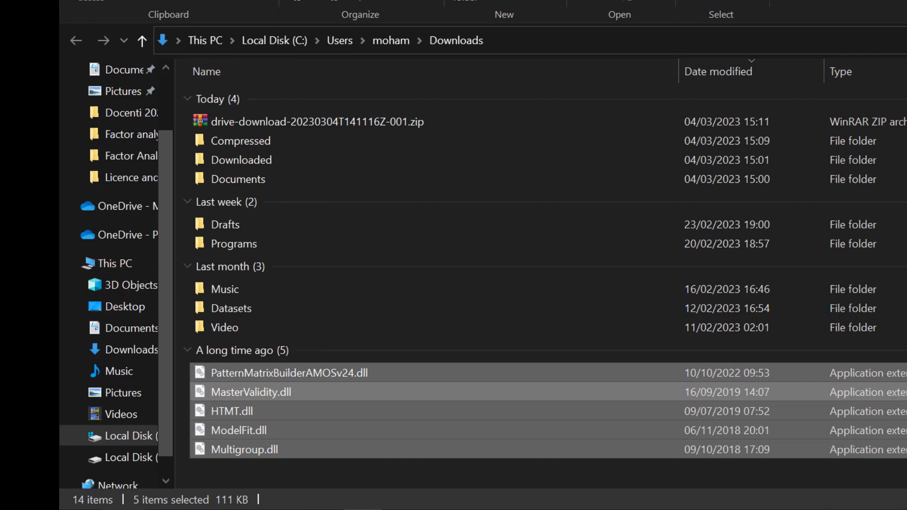
# Search Windows for 'users' and open your profile folder under C:\Users.
pyautogui.click(120, 508)
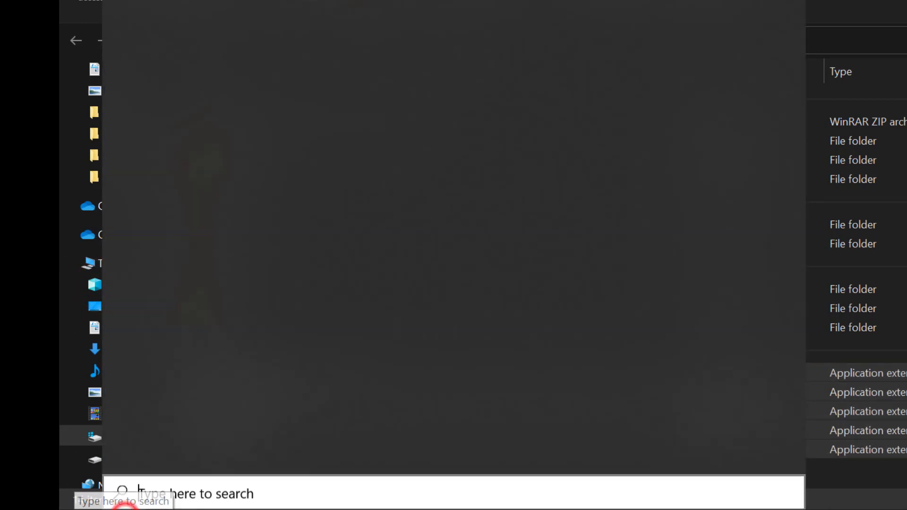
pyautogui.write('users')
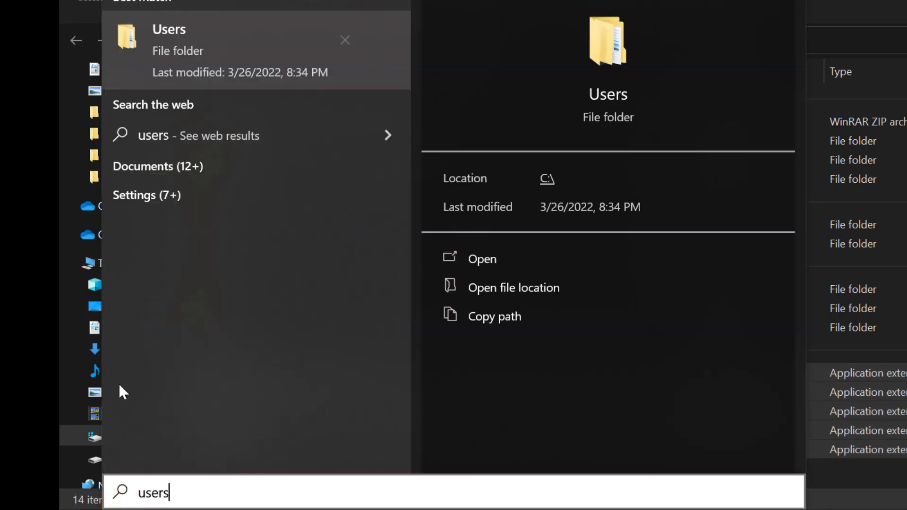
pyautogui.click(183, 41)
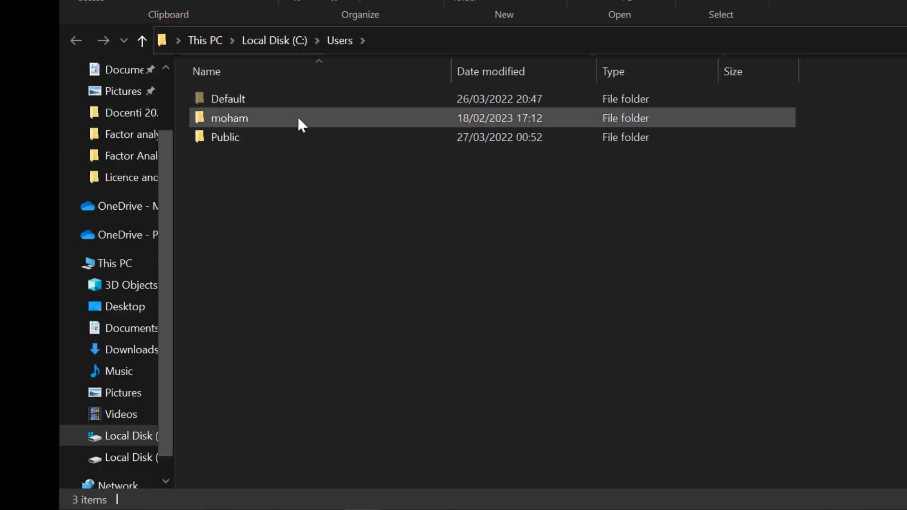
pyautogui.doubleClick(228, 117)
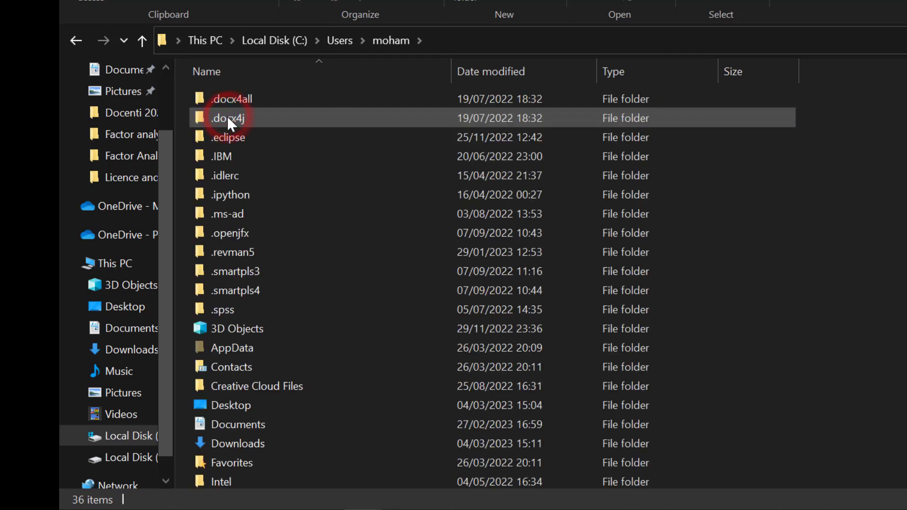
pyautogui.scroll(-5, 303, 281)
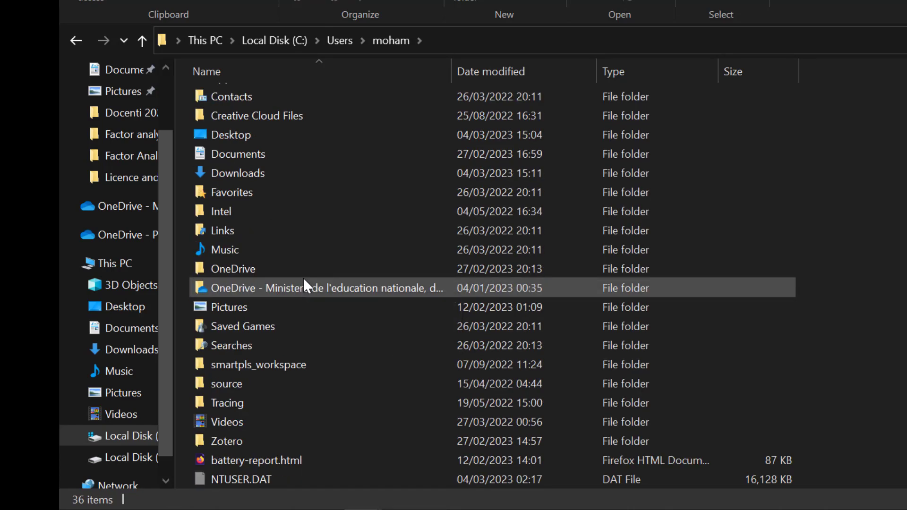
pyautogui.scroll(5, 304, 280)
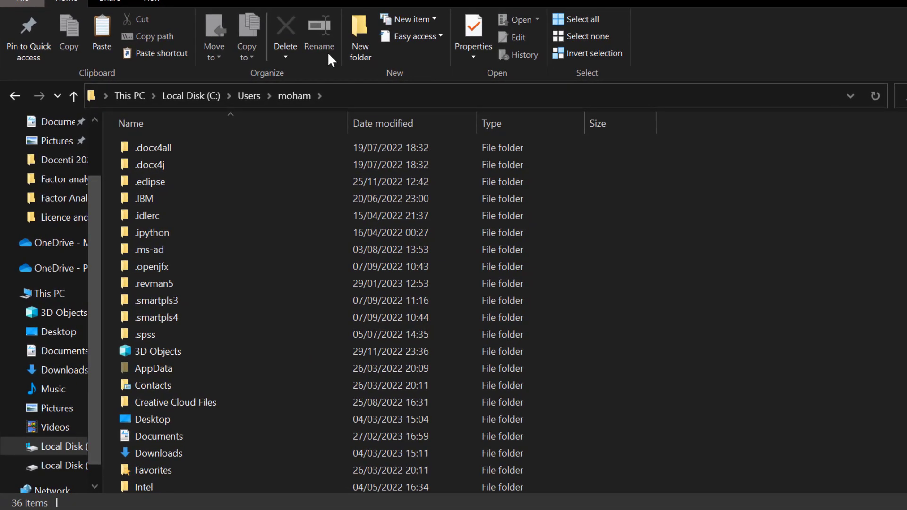
# With hidden items shown, go through AppData\Local\AmosDevelopment\Amos\24 into the Plugins folder.
pyautogui.click(152, 1)
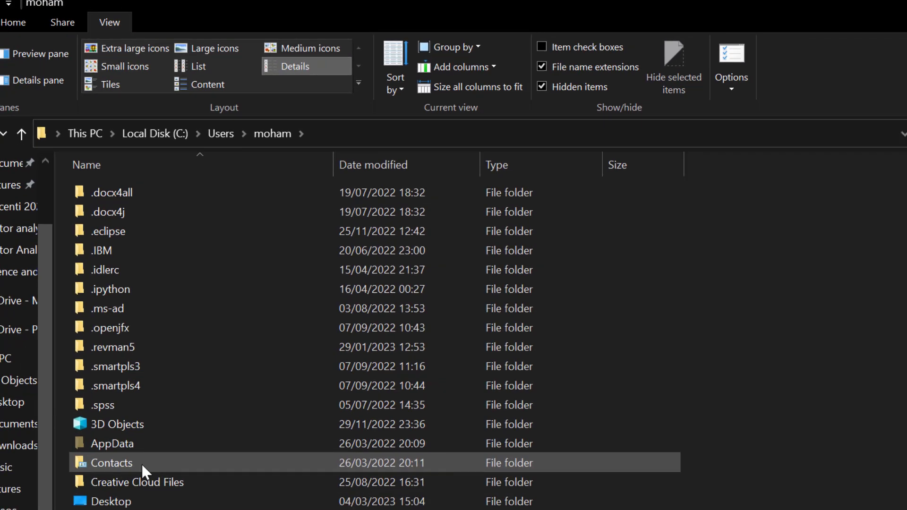
pyautogui.doubleClick(112, 443)
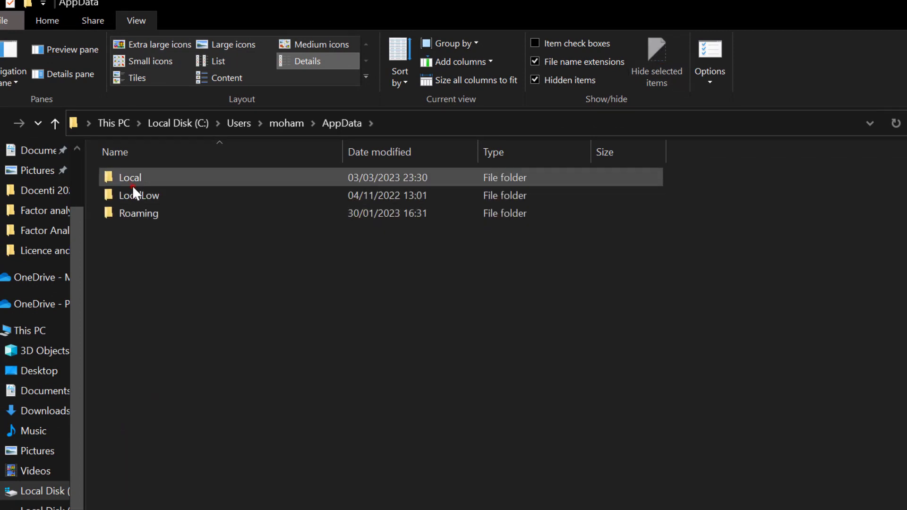
pyautogui.doubleClick(132, 186)
pyautogui.click(330, 123)
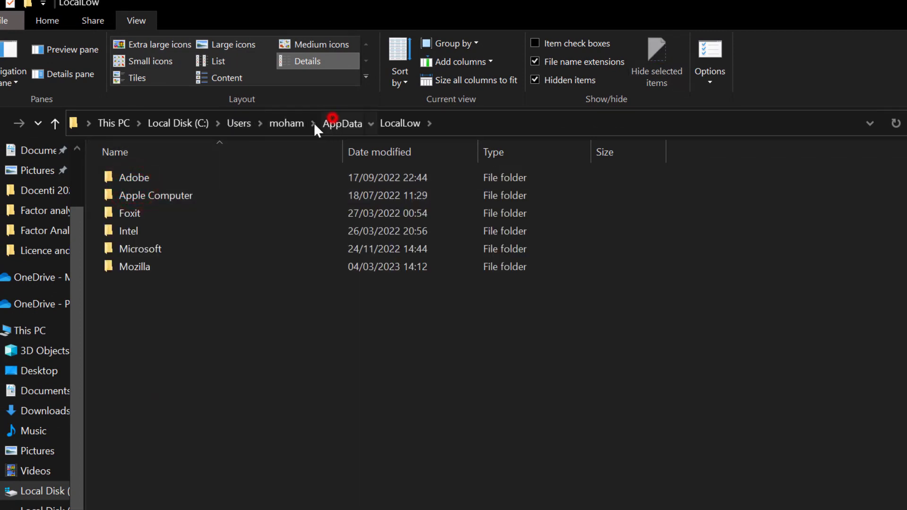
pyautogui.doubleClick(123, 182)
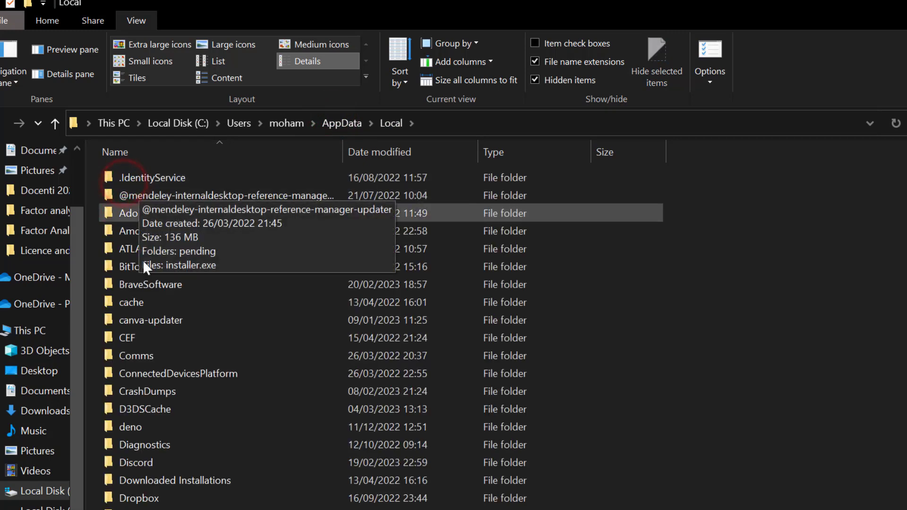
pyautogui.doubleClick(161, 231)
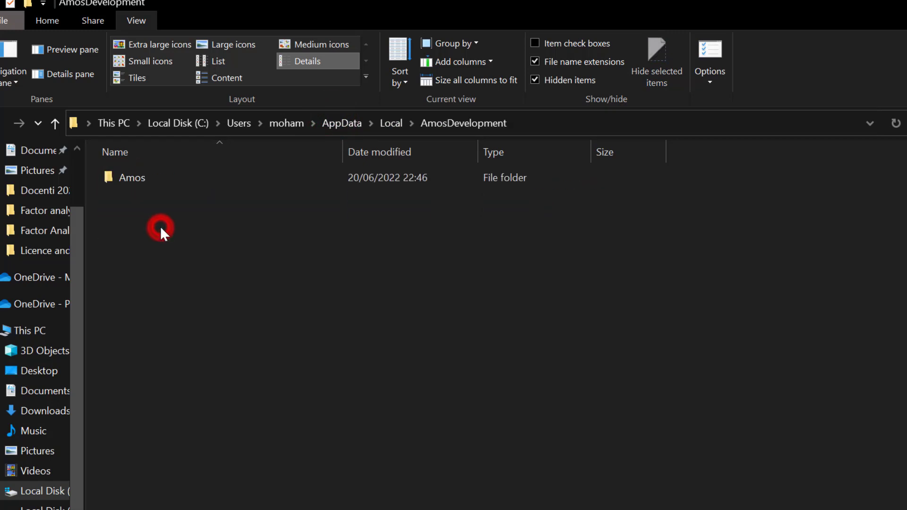
pyautogui.doubleClick(123, 179)
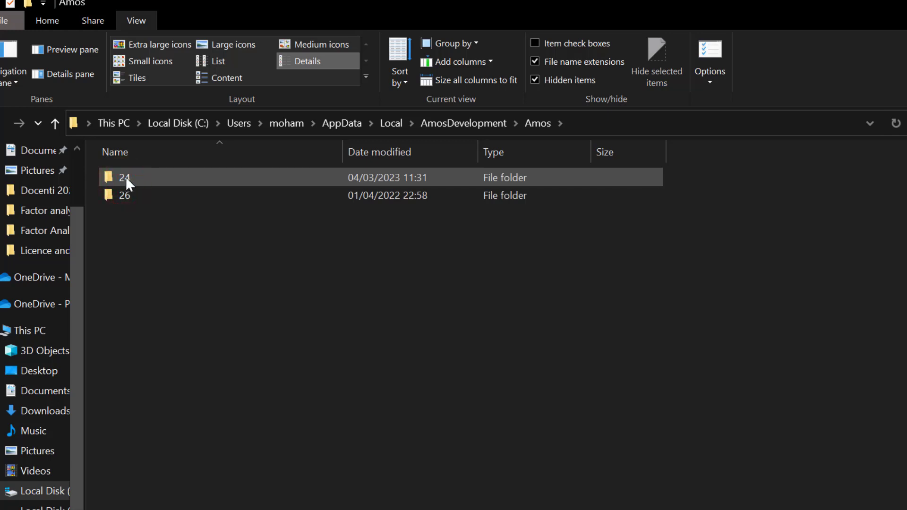
pyautogui.doubleClick(129, 178)
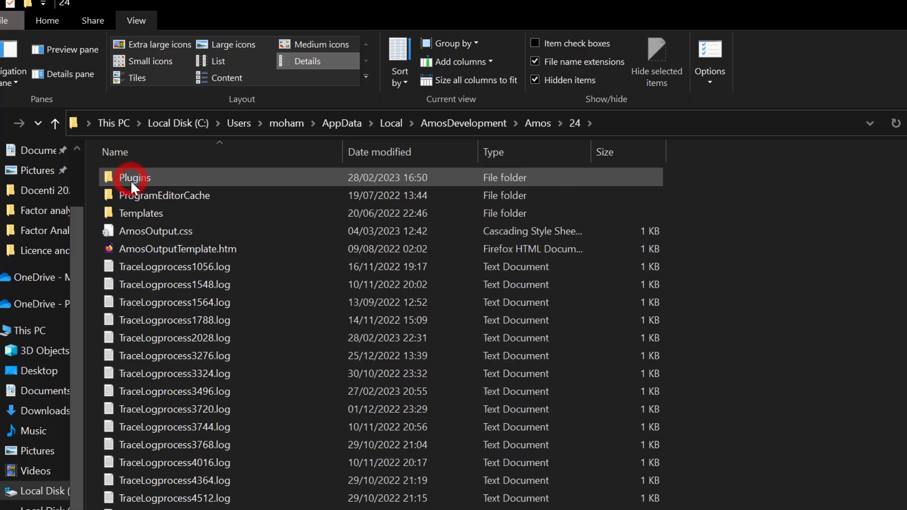
pyautogui.doubleClick(135, 178)
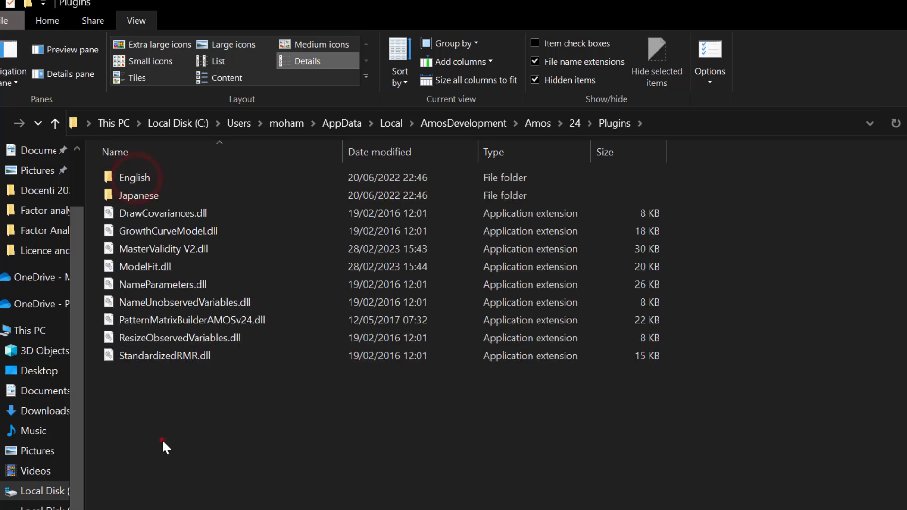
# Paste the five DLLs into Plugins, replacing ModelFit.dll and PatternMatrixBuilderAMOSv24.dll.
pyautogui.rightClick(162, 439)
pyautogui.click(27, 286)
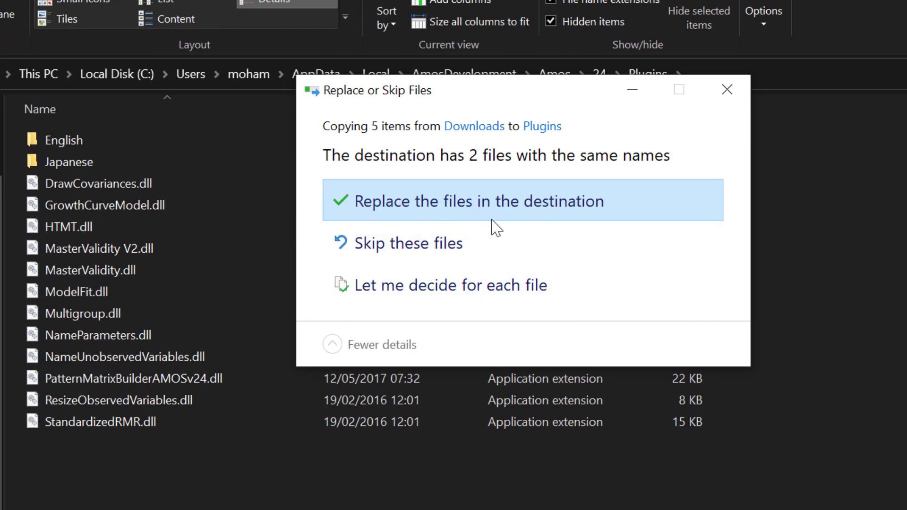
pyautogui.click(446, 206)
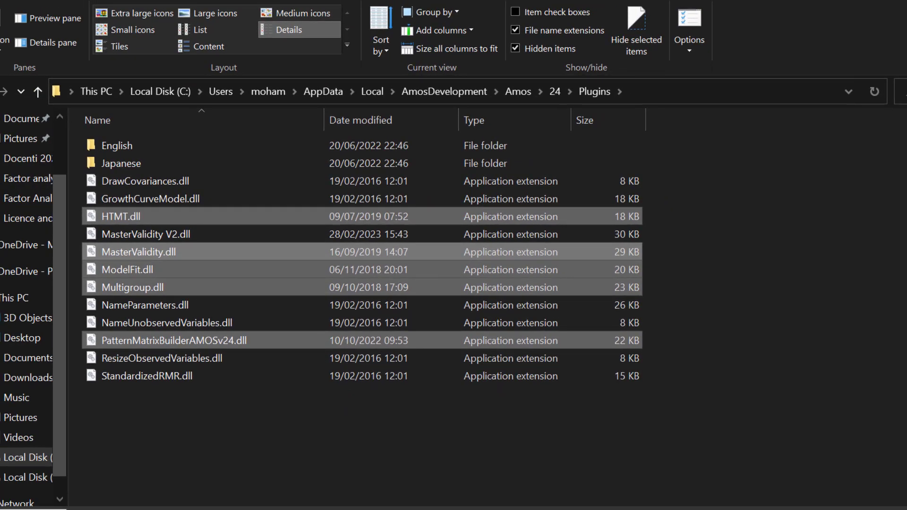
# Search Windows for 'AMOS' and launch Amos Graphics.
pyautogui.press('super')
pyautogui.write('AMOS')
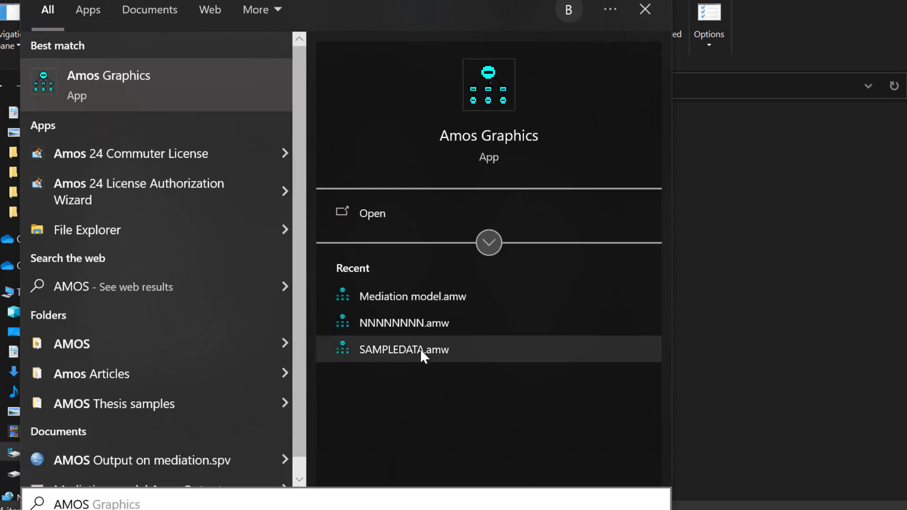
pyautogui.click(148, 83)
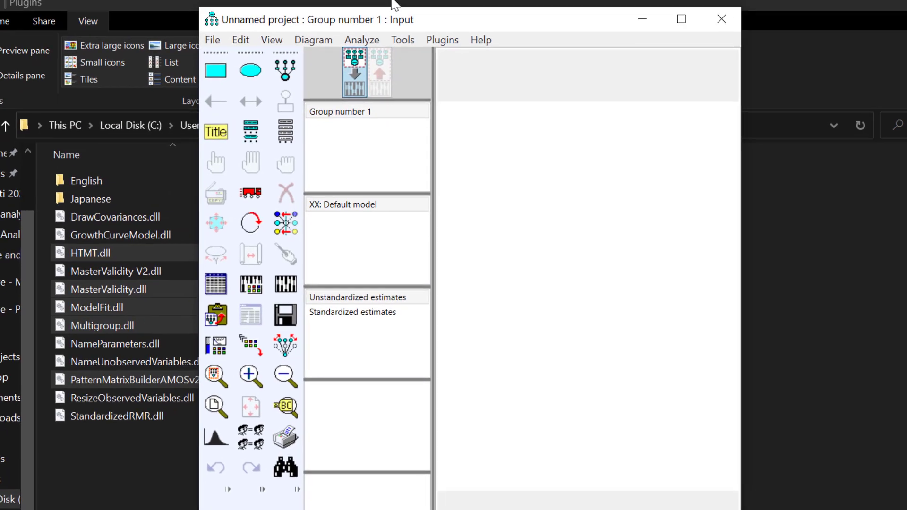
pyautogui.click(435, 40)
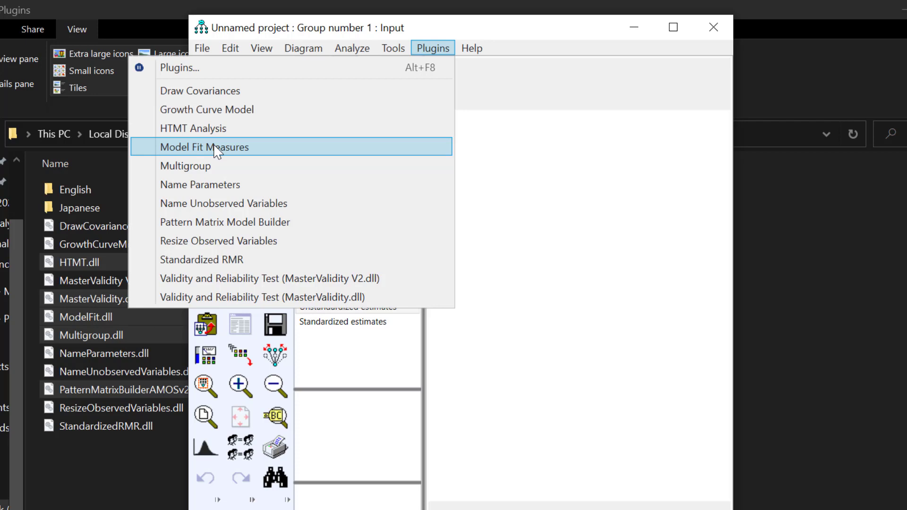
pyautogui.click(675, 31)
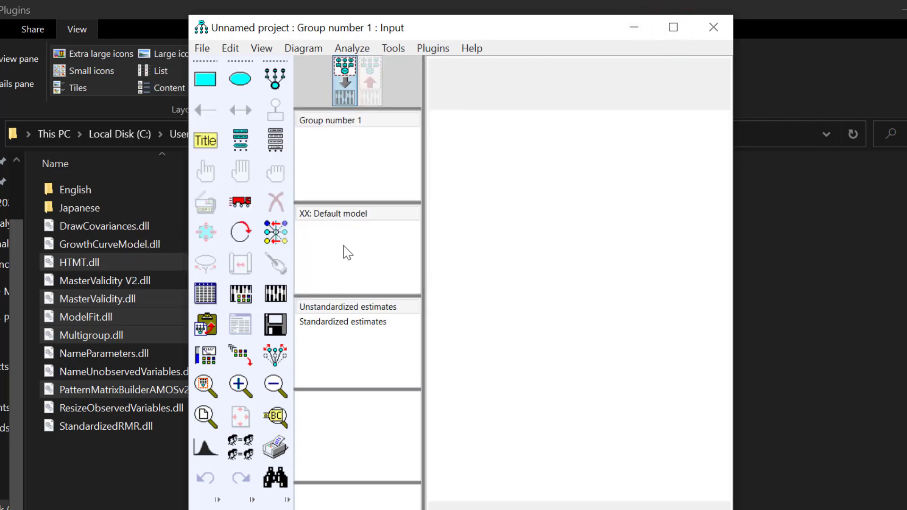